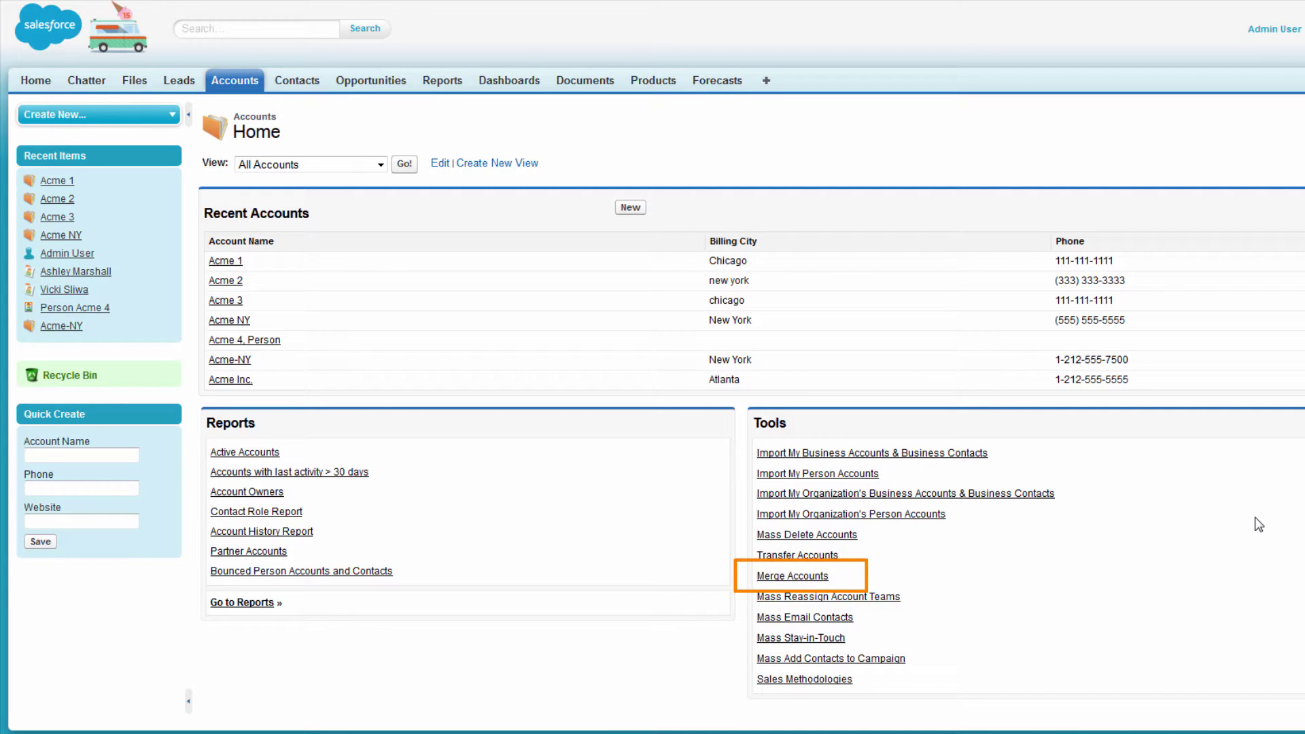
Step: Launch Merge Accounts from the Accounts home page Tools section
{"action": "left_click", "coordinate": [801, 577]}
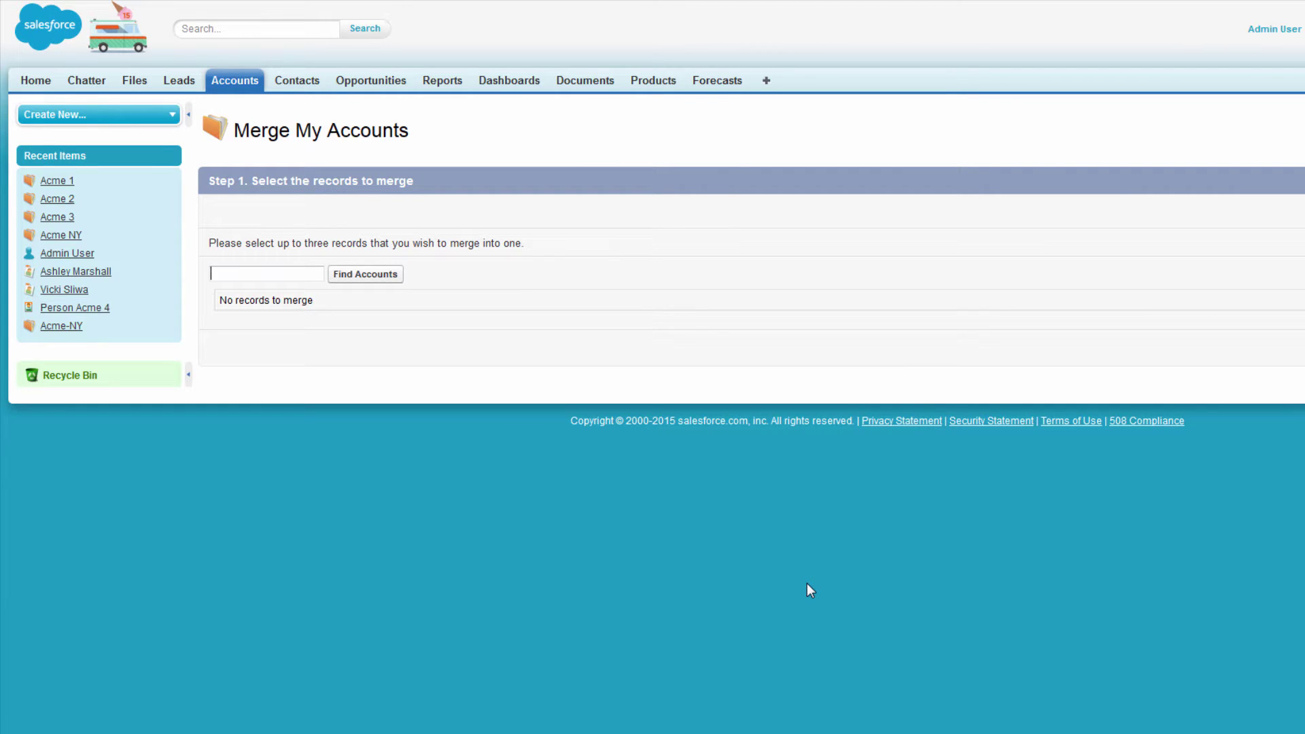
{"action": "type", "text": "Acm"}
{"action": "type", "text": "e"}
Step: Search for 'Acme' accounts and check Acme 1 and Acme 3 for merging
{"action": "left_click", "coordinate": [384, 282]}
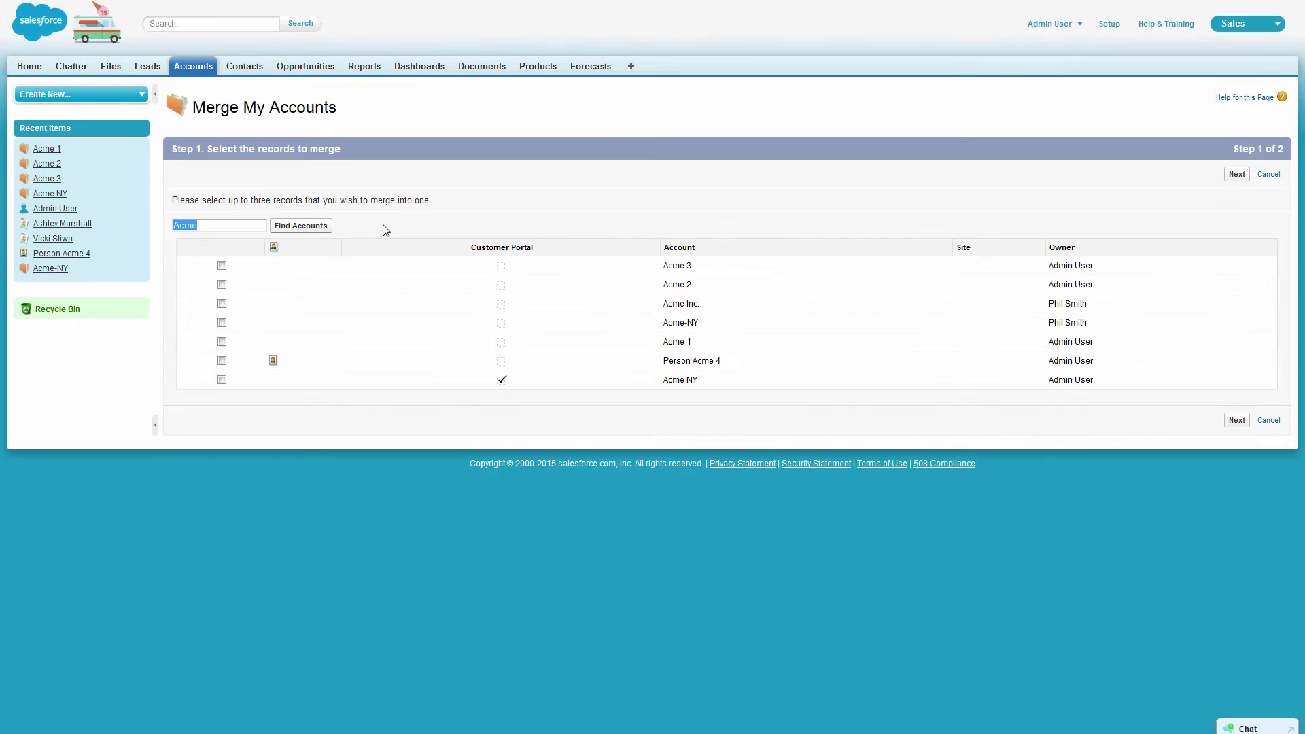
{"action": "left_click", "coordinate": [221, 342]}
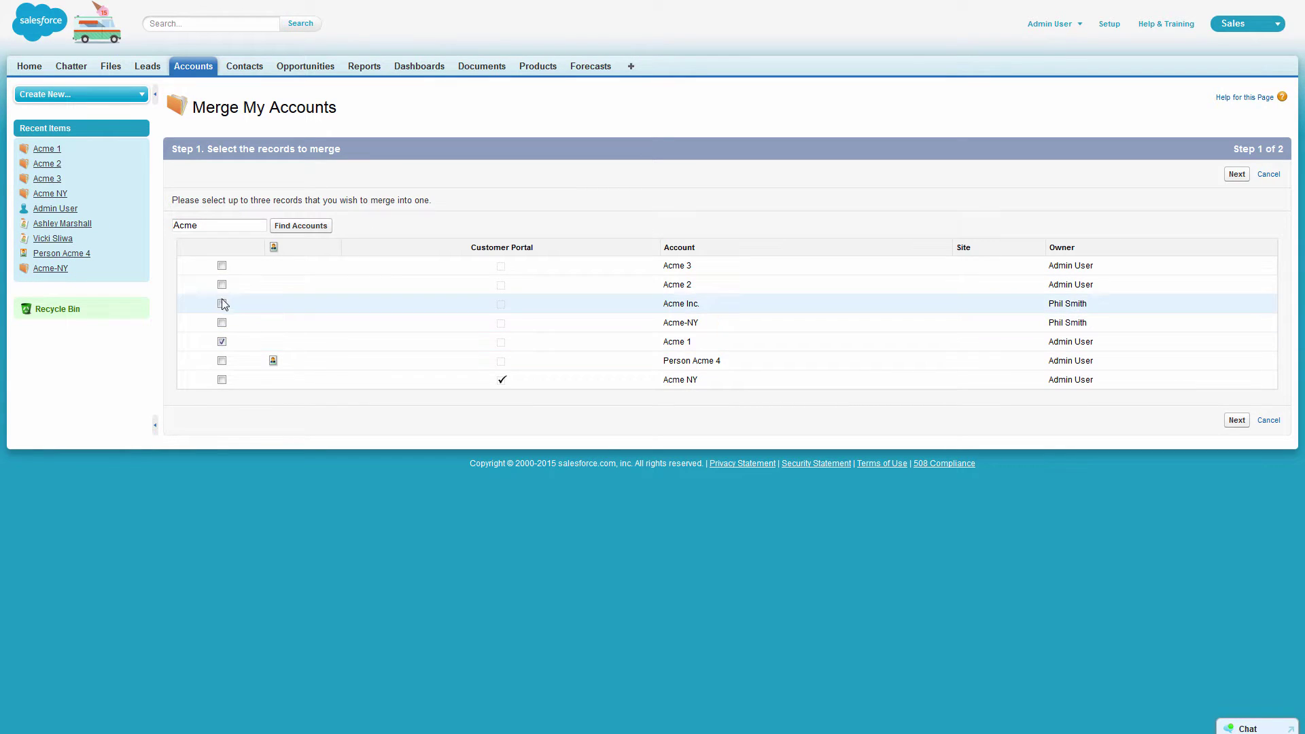
{"action": "left_click", "coordinate": [222, 266]}
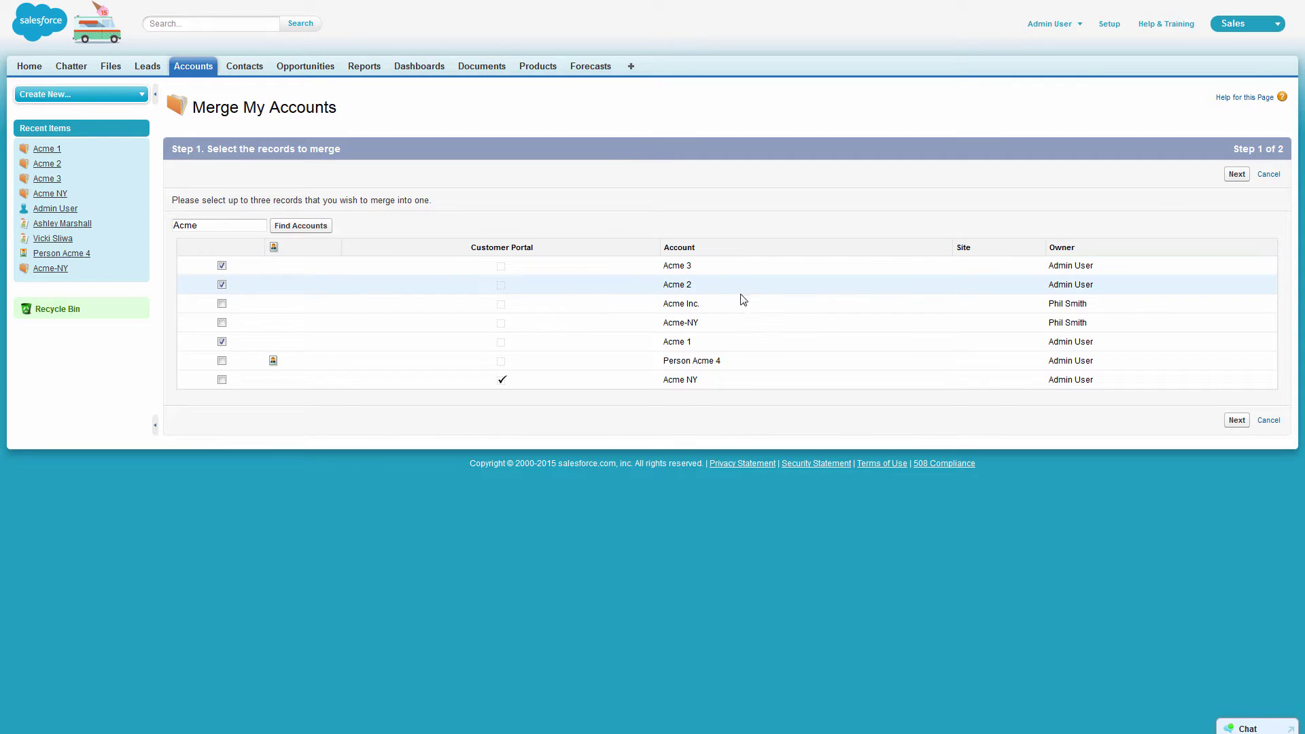
Step: Advance to step two and choose Acme 1 as the Master Record
{"action": "left_click", "coordinate": [1237, 175]}
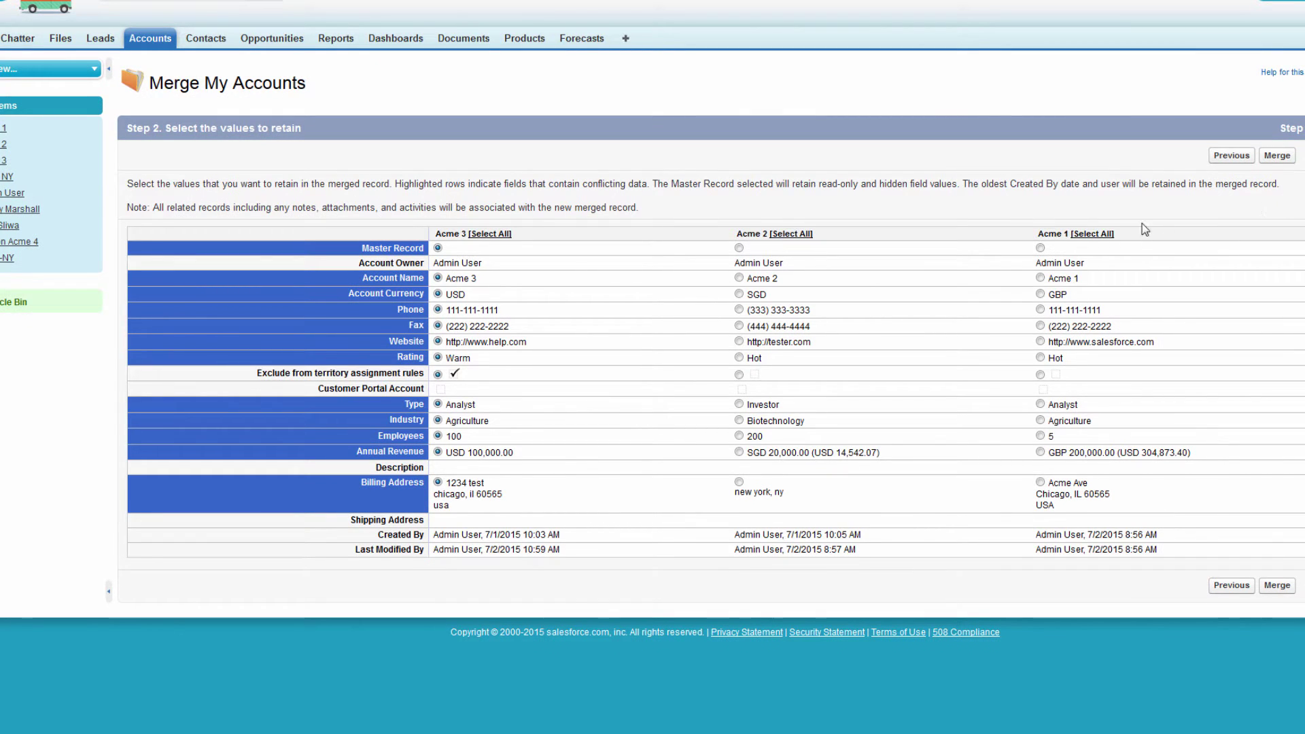
{"action": "left_click", "coordinate": [1041, 248]}
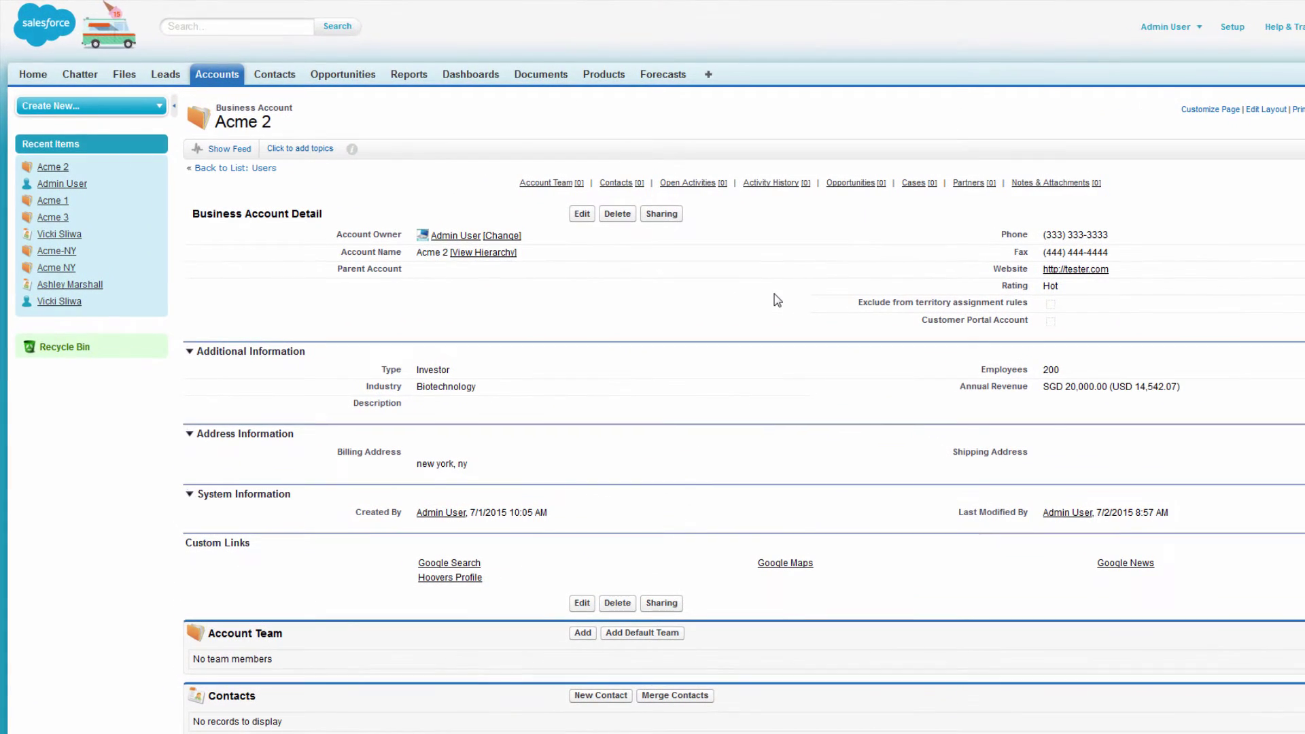
Step: Show who the Acme 2 account is shared with
{"action": "left_click", "coordinate": [662, 215]}
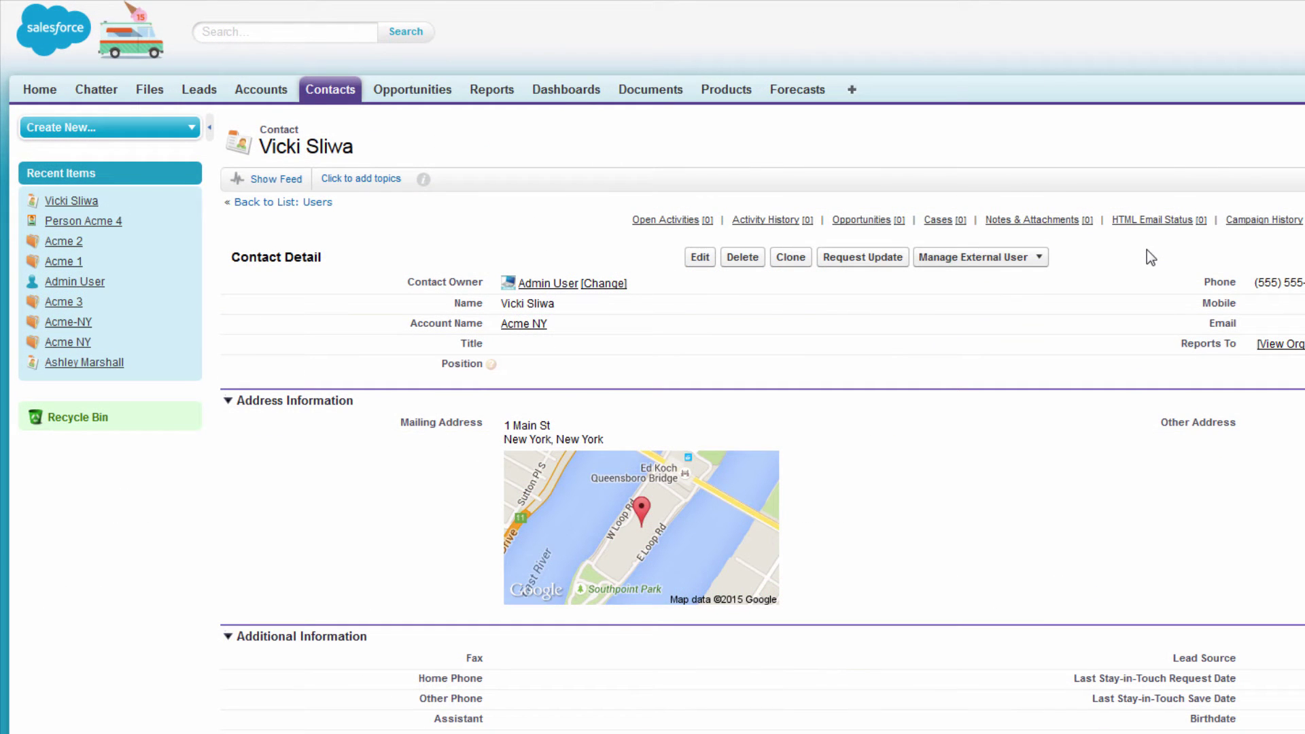
Step: Check the Manage External User options on two contact records
{"action": "left_click", "coordinate": [1041, 261]}
{"action": "left_click", "coordinate": [103, 364]}
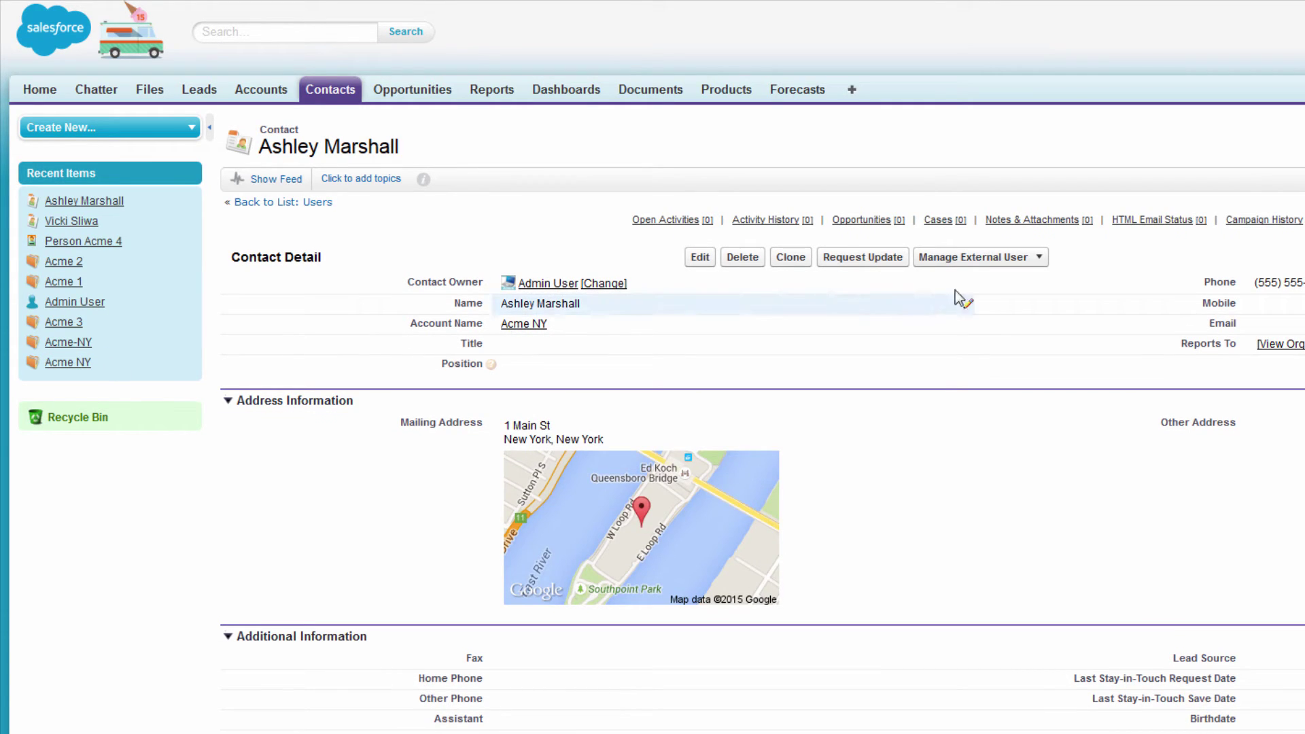
{"action": "left_click", "coordinate": [1040, 259]}
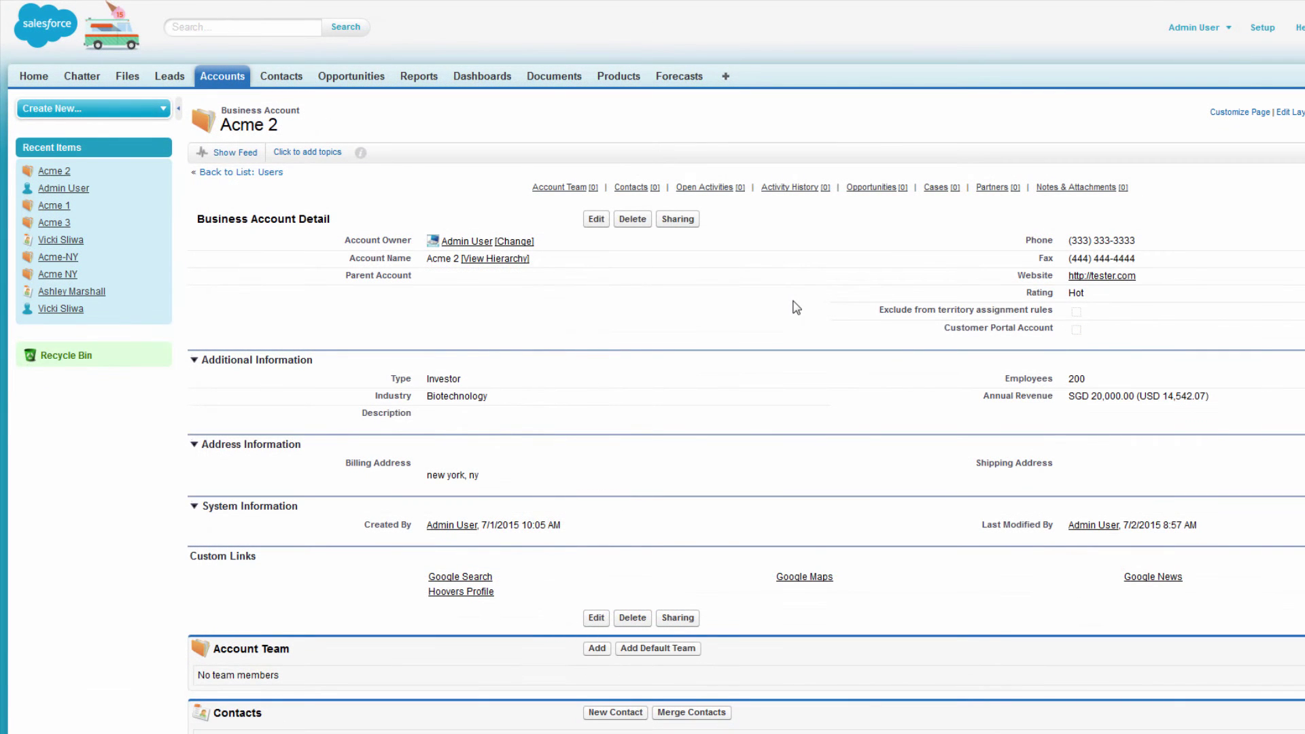
Step: View Acme 2's sharing settings, then open Acme 2 for editing
{"action": "left_click", "coordinate": [678, 220]}
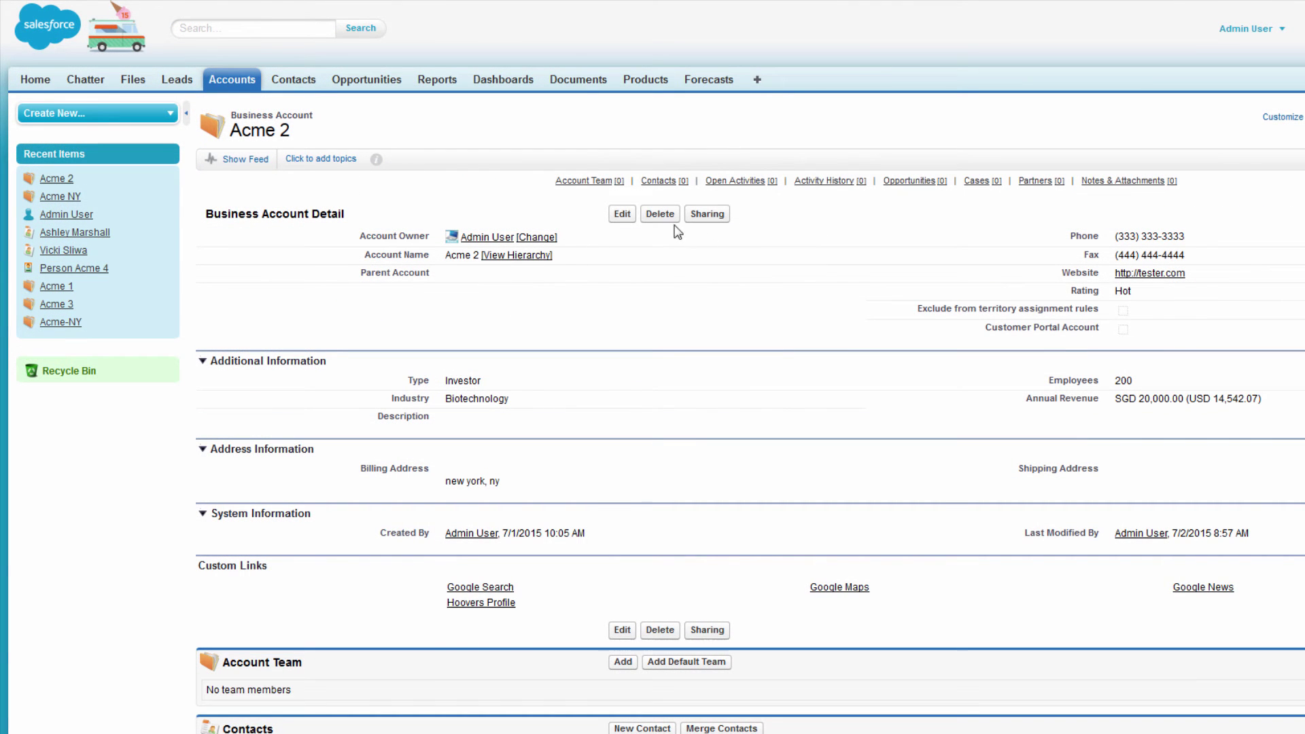
{"action": "left_click", "coordinate": [621, 215]}
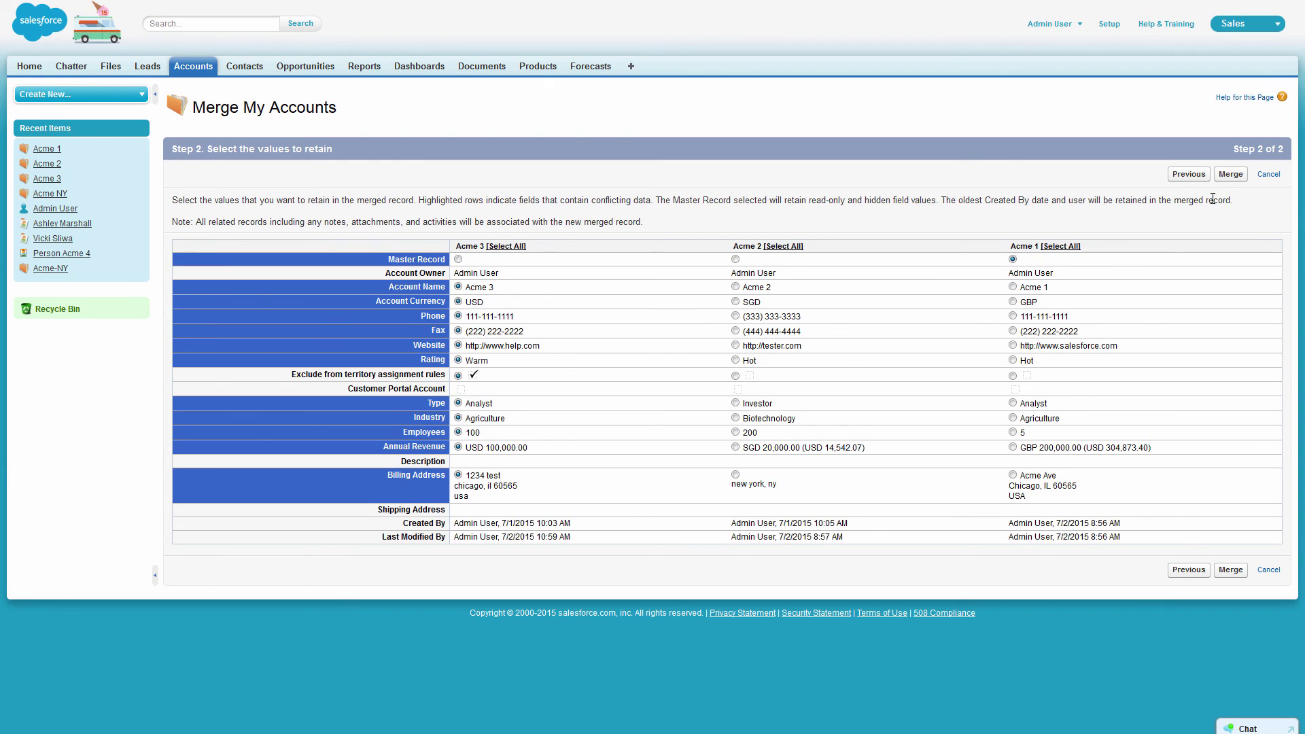
Step: Merge the three Acme accounts and accept the irreversible-merge warning
{"action": "left_click", "coordinate": [1229, 175]}
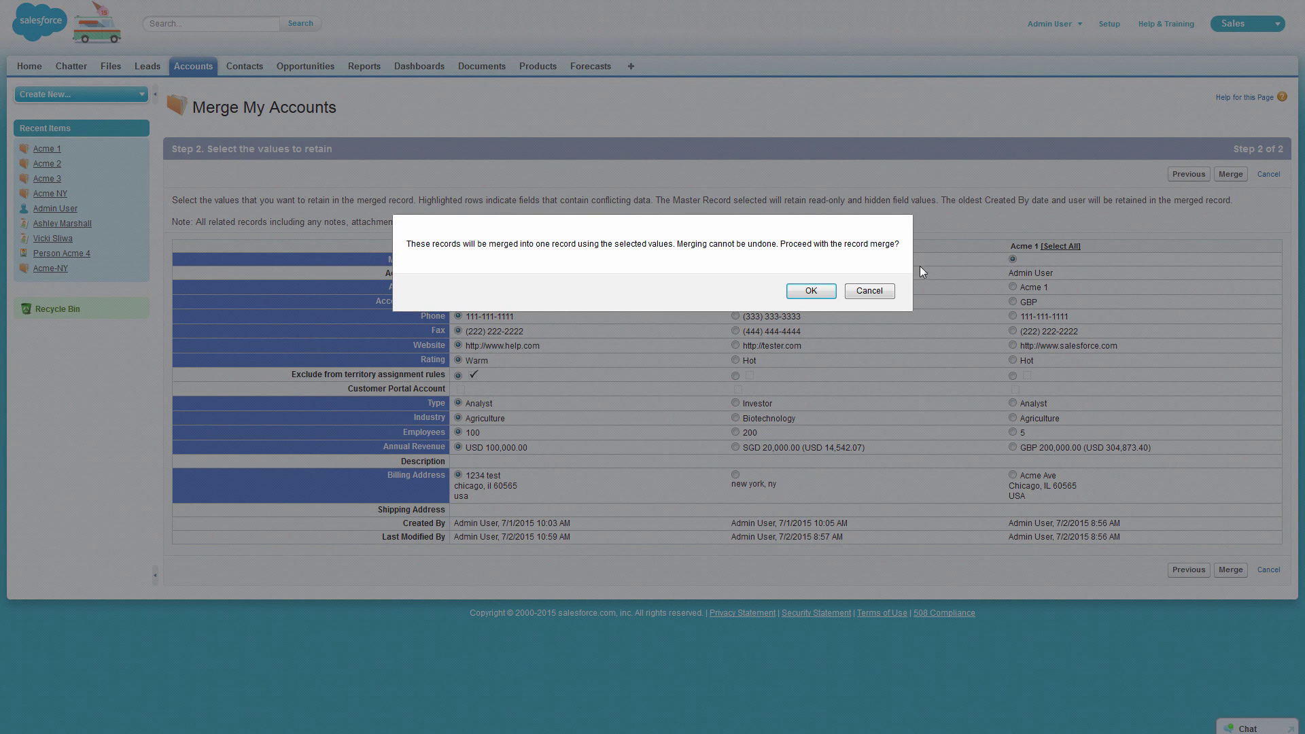
{"action": "left_click", "coordinate": [830, 295]}
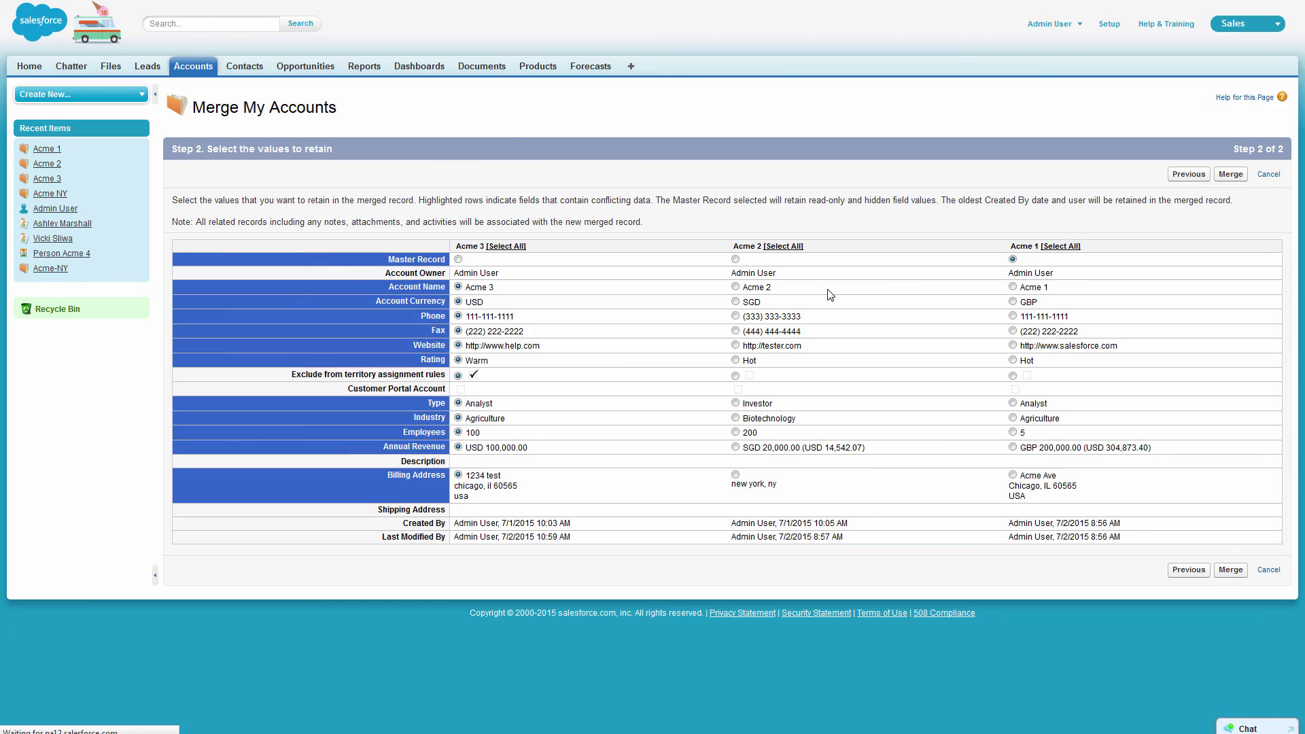